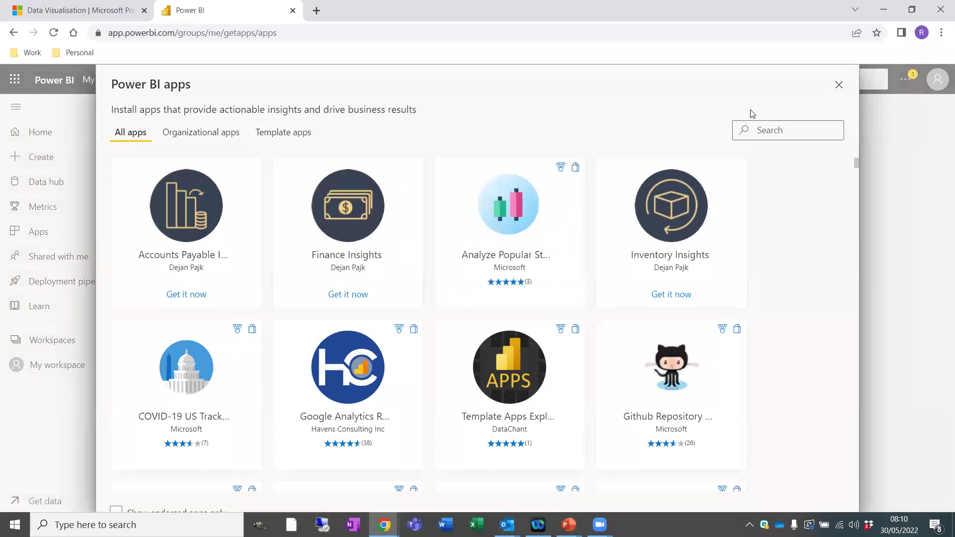
Close the app gallery, open the Sales Insights app, and look through its fiscal year choices and report filters
left_click(839, 86)
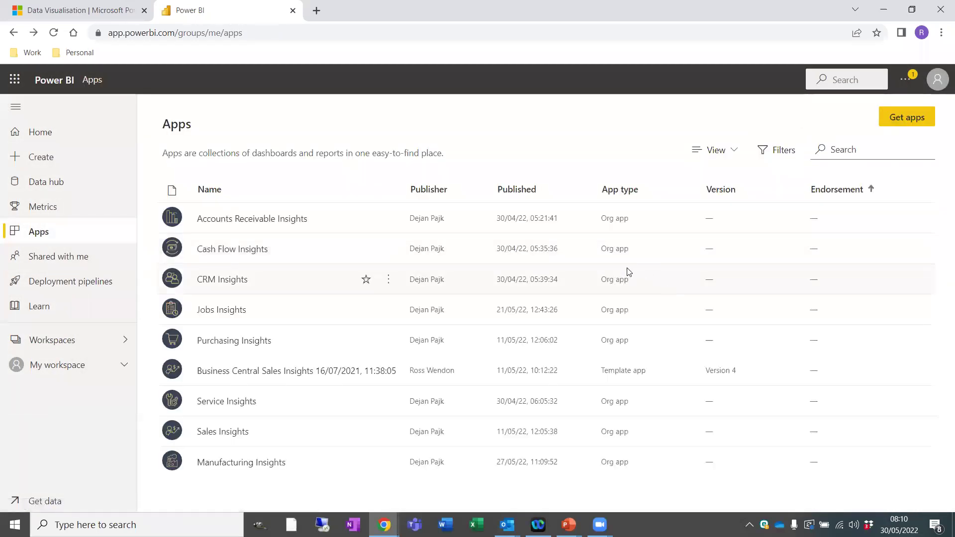
left_click(232, 434)
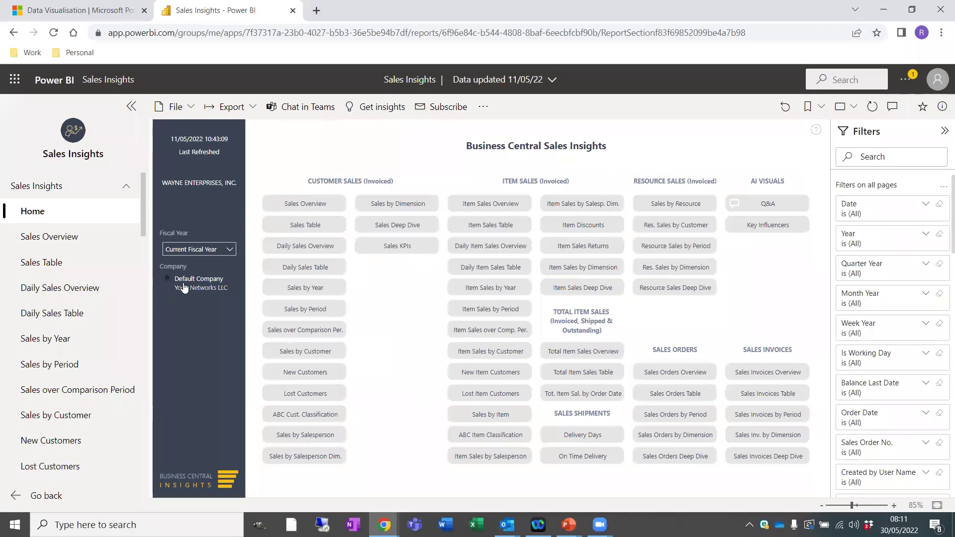
left_click(187, 250)
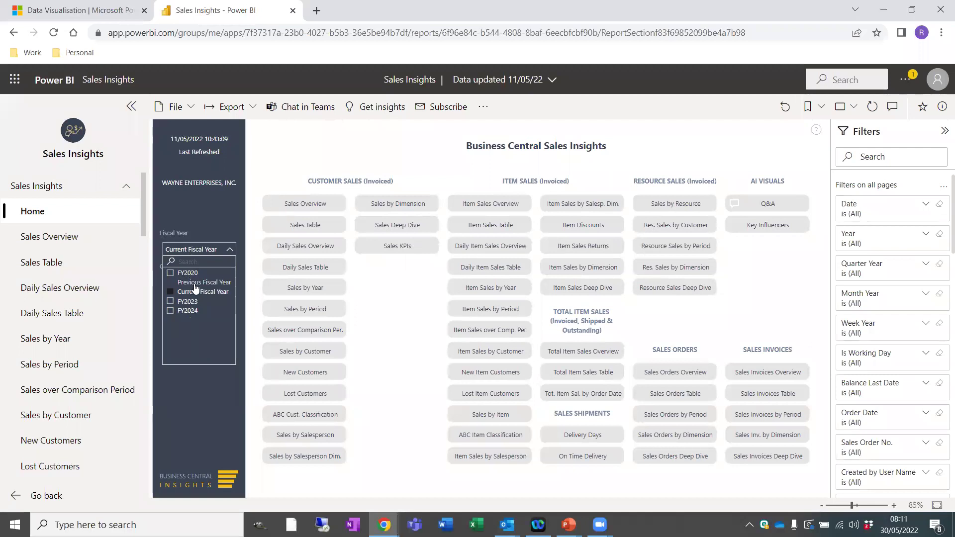
left_click(227, 252)
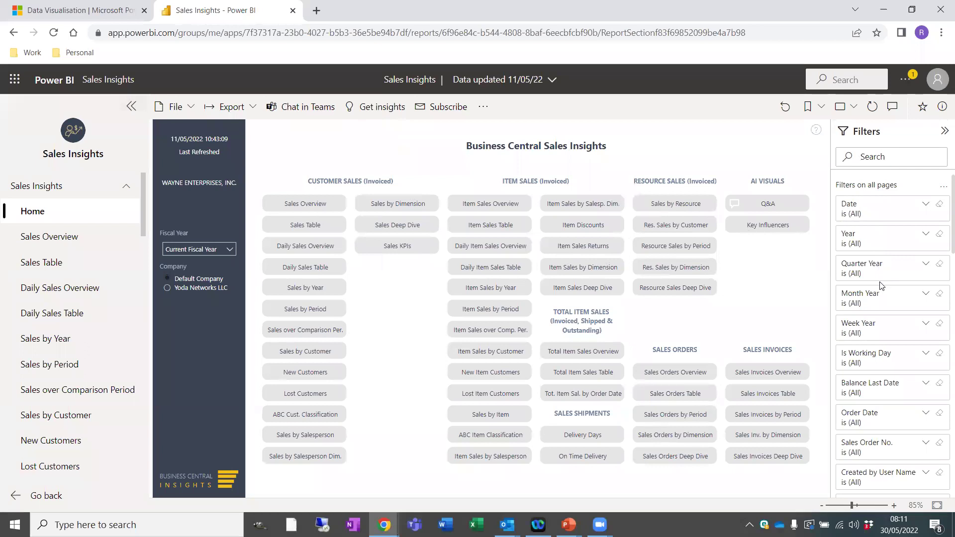
scroll(882, 285, "down", 3)
scroll(880, 286, "down", 3)
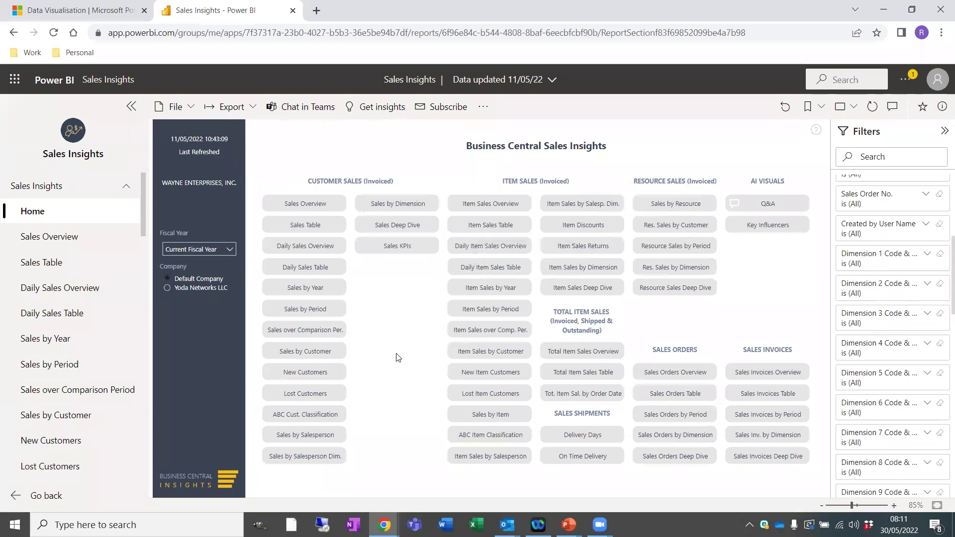
Open the Sales by Customer page and look over the customer sales map across Australia, Europe and North America
left_click(321, 353)
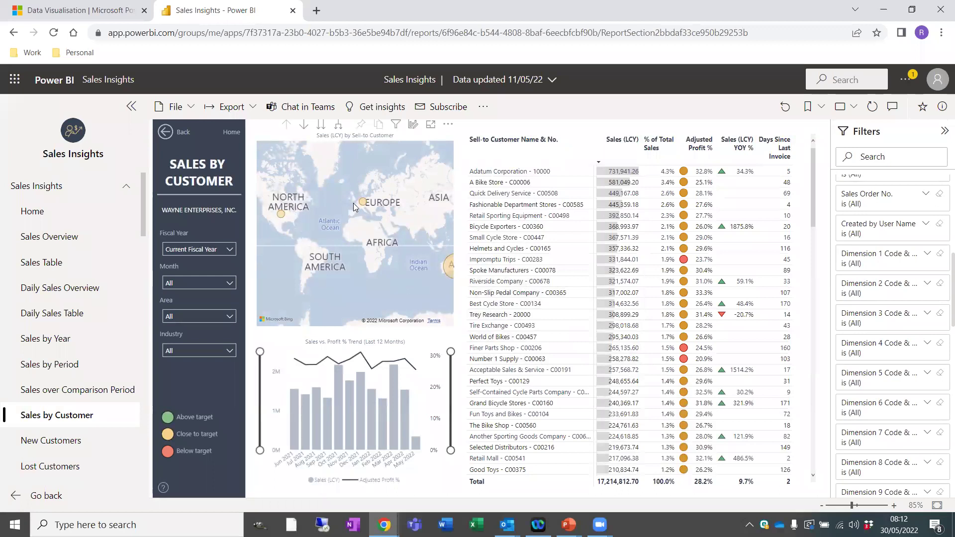
left_click_drag(449, 269, 334, 266)
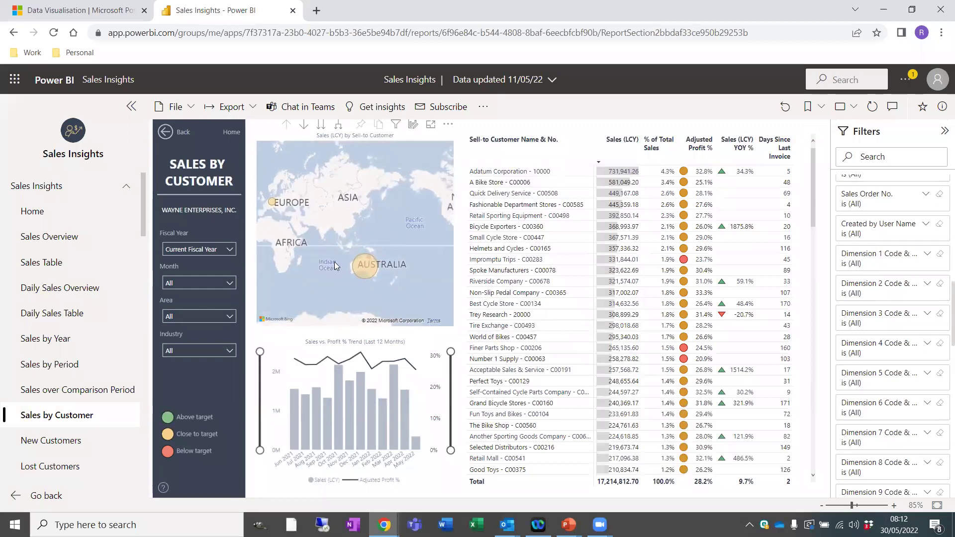
left_click_drag(311, 224, 366, 232)
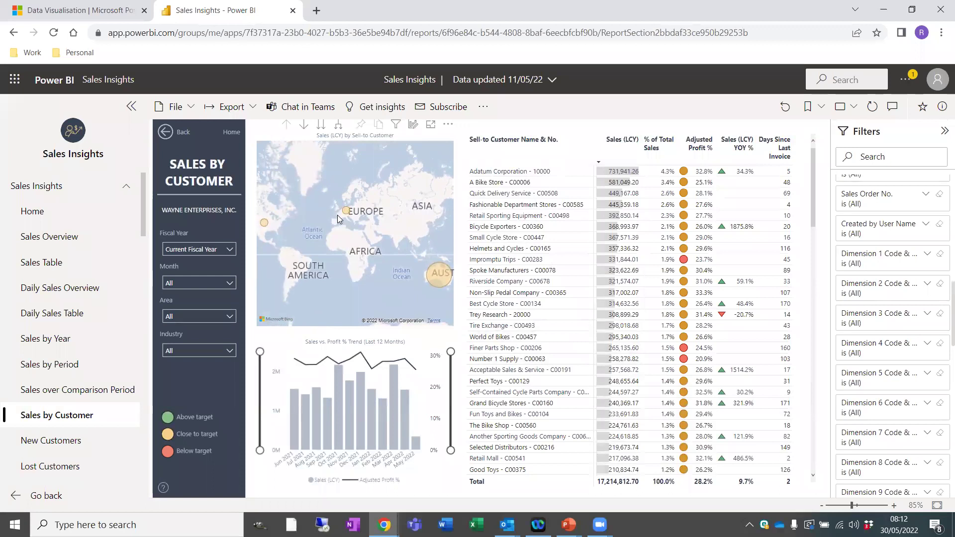
left_click_drag(343, 218, 394, 220)
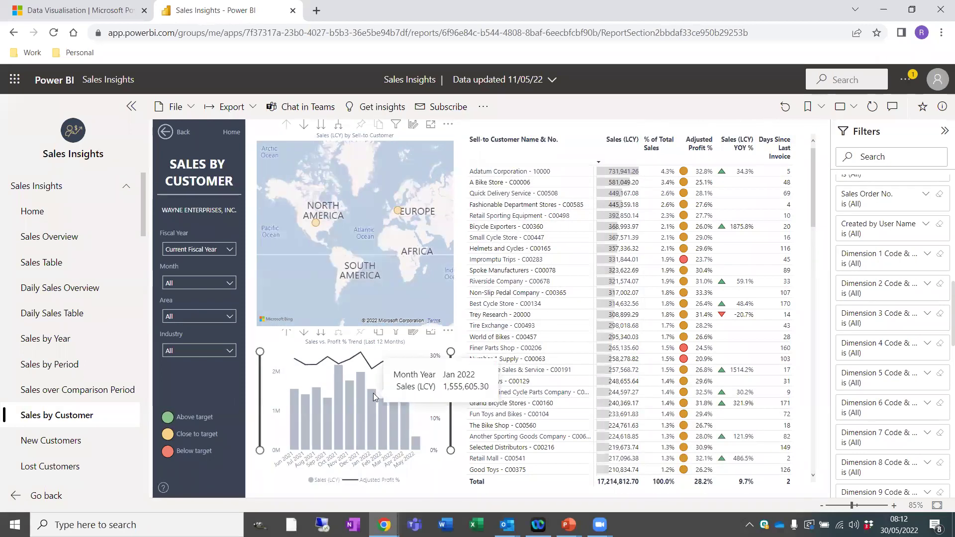
Cross-filter the map and trend chart by the A Bike Store customer and clear the selection again
left_click(508, 183)
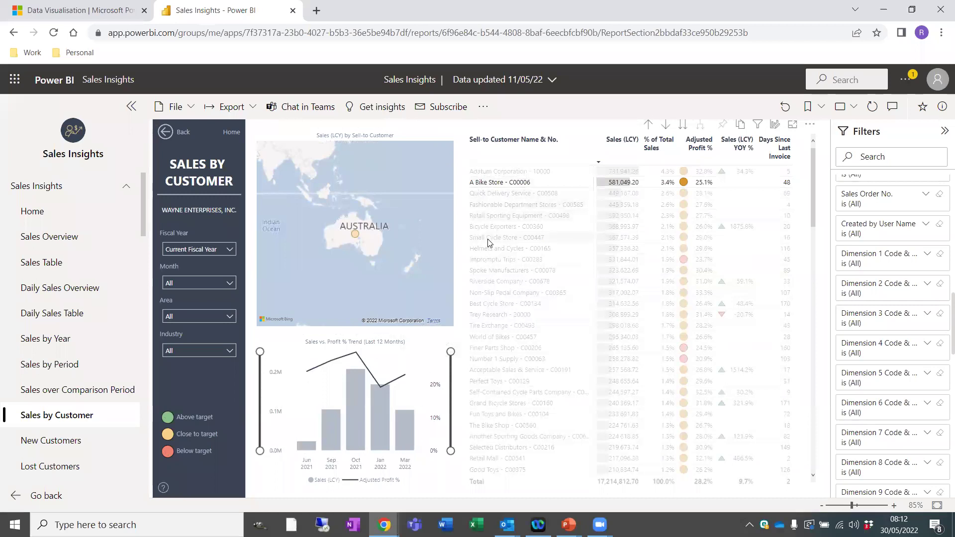
left_click(495, 186)
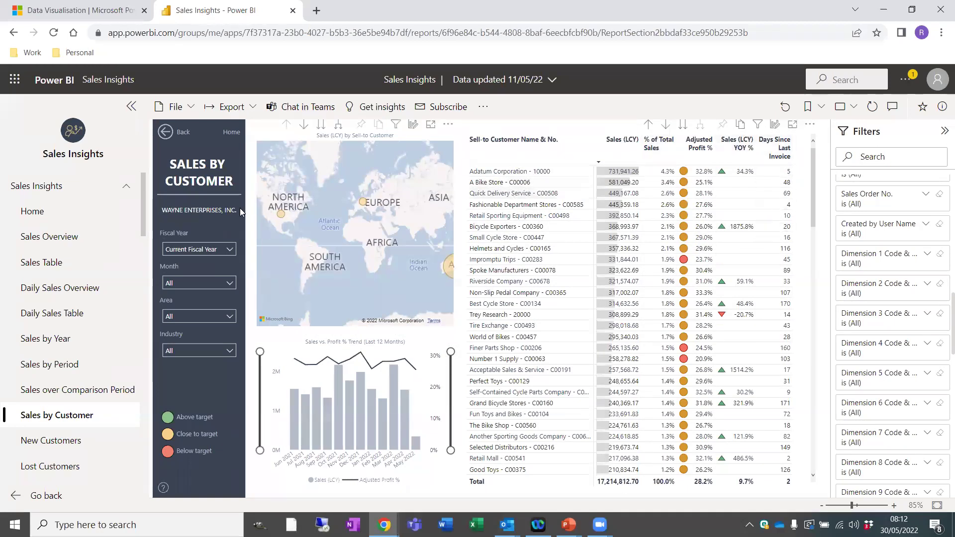
Open the Sales Deep Dive page and expand the Jul 2020 branch under FY2021 in the decomposition tree
left_click_drag(143, 228, 140, 306)
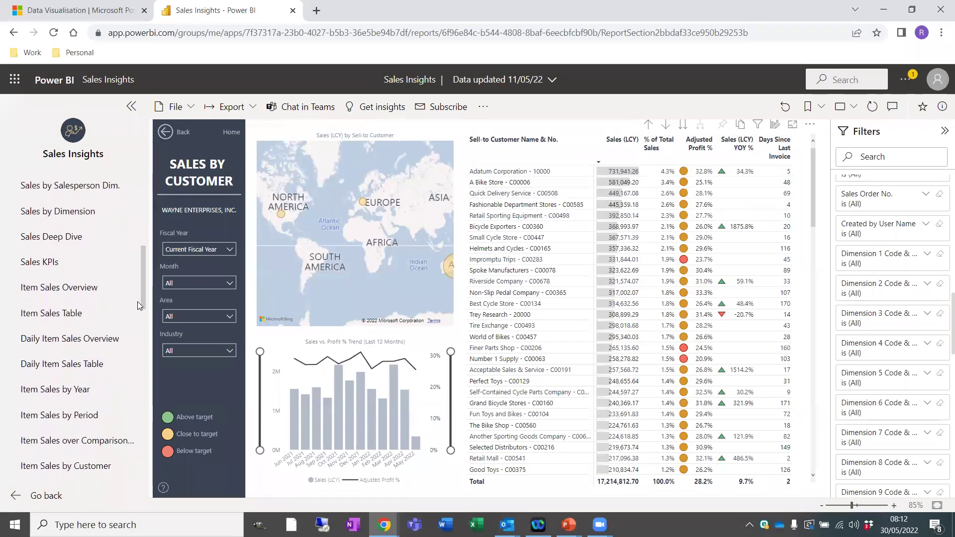
left_click(104, 237)
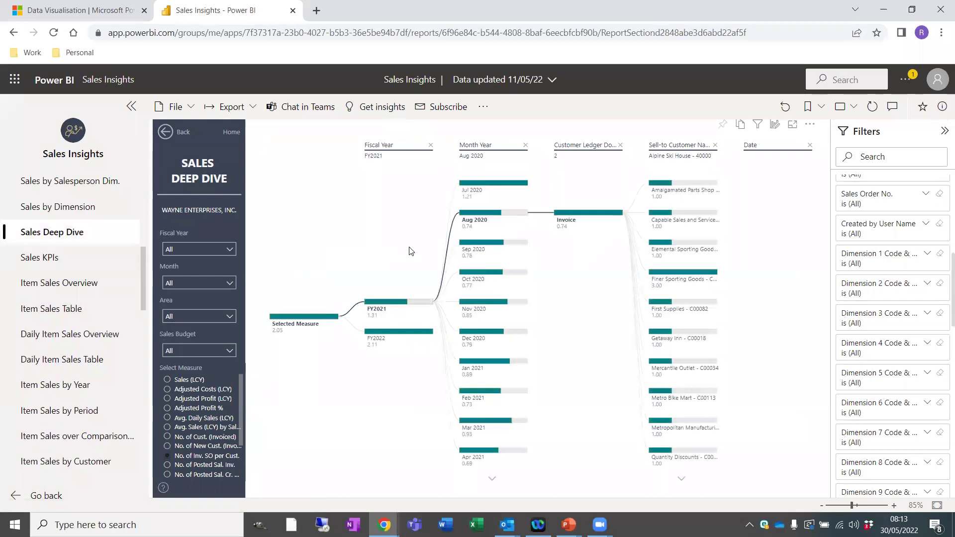
mouse_move(477, 185)
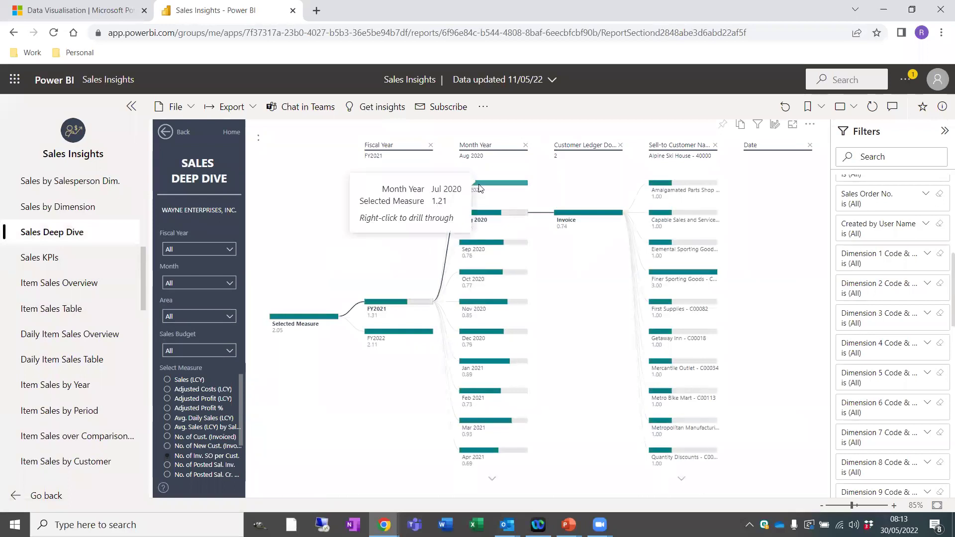
left_click(481, 197)
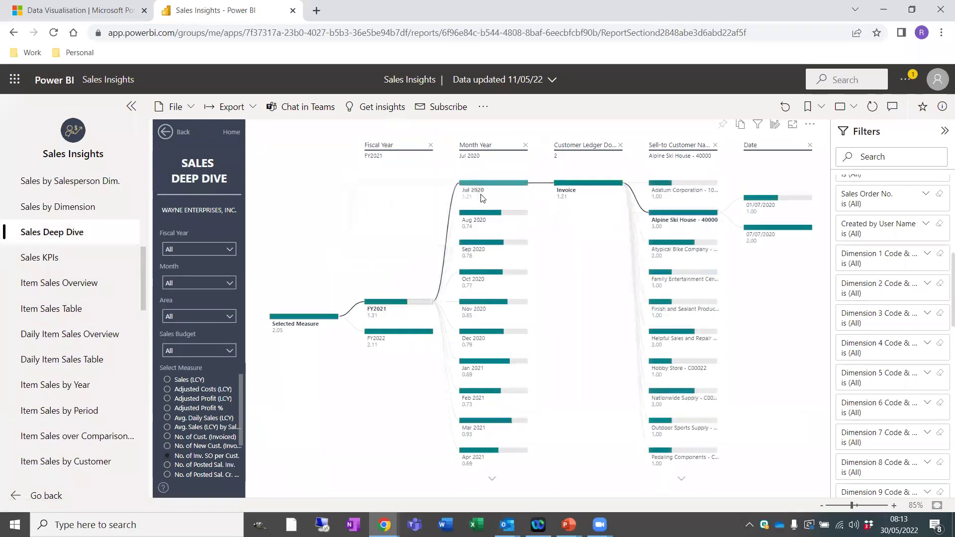
mouse_move(494, 187)
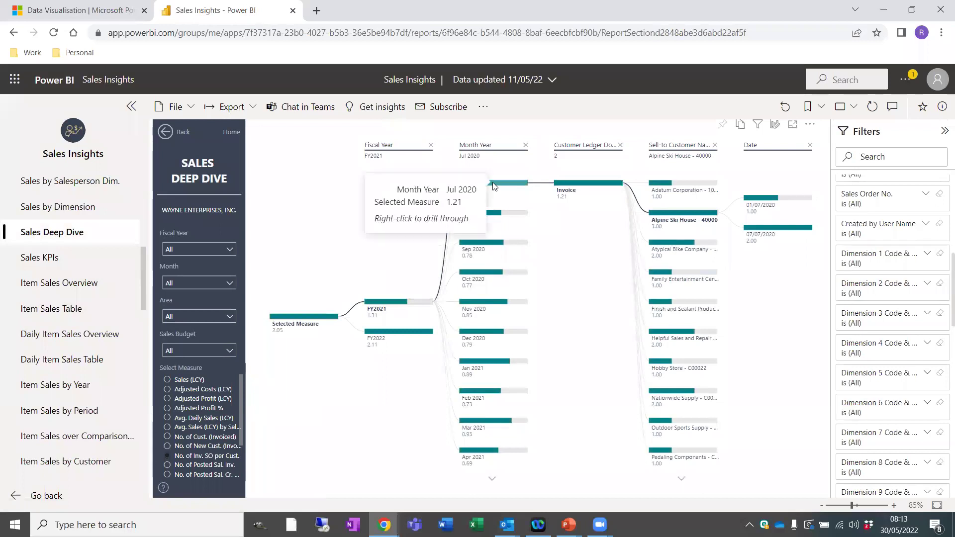
mouse_move(569, 188)
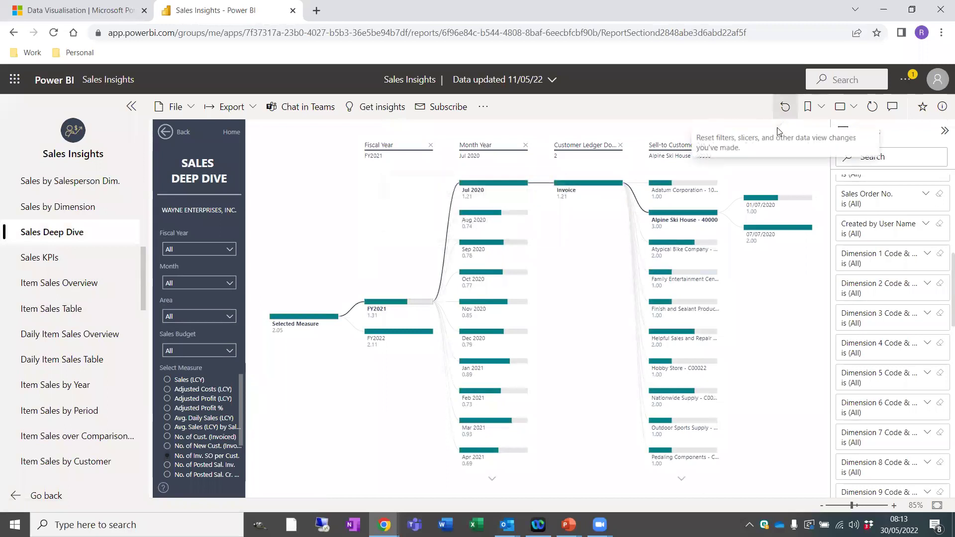
Reset the report view to its defaults and set the deep dive measure to Sales (LCY)
left_click(785, 106)
left_click(509, 317)
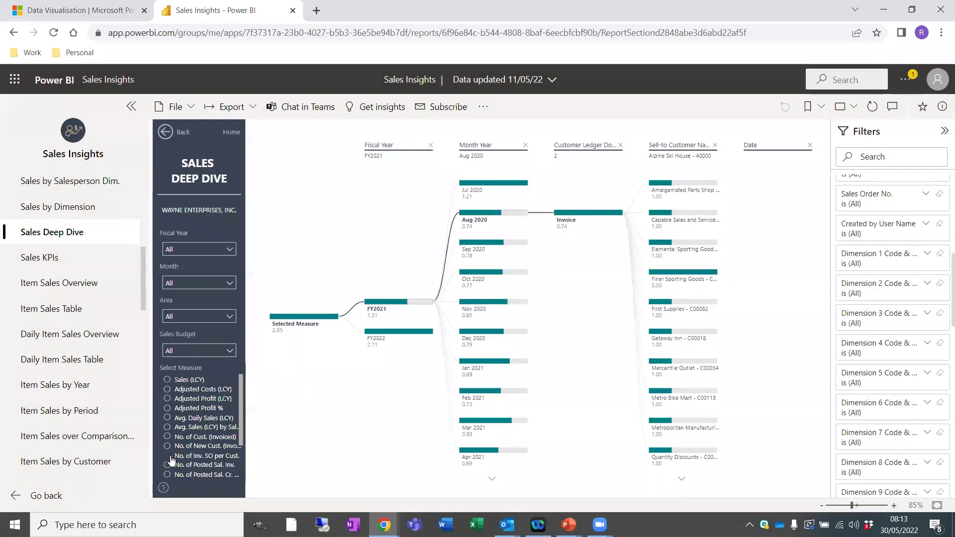
left_click(167, 379)
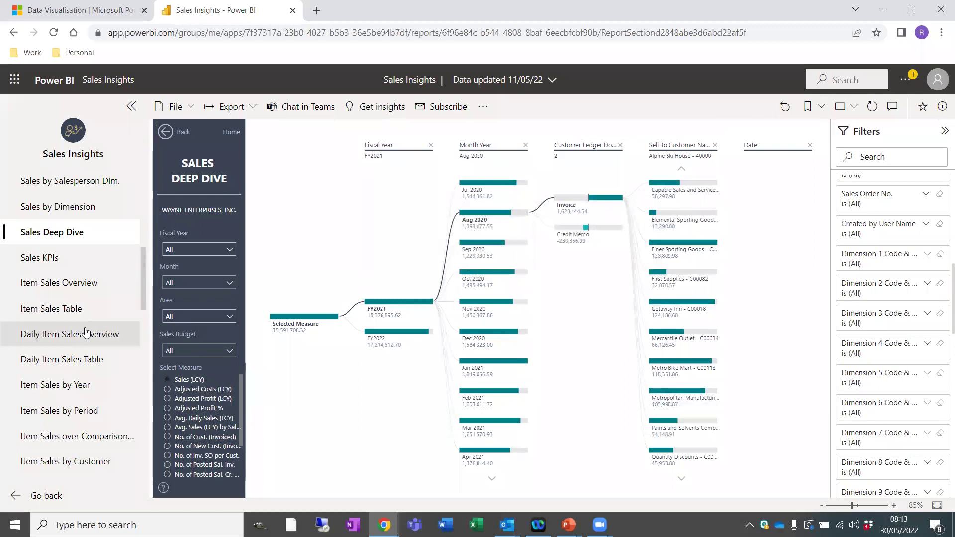
Return to the Apps list and open the Receivables Overview page of the Accounts Receivable Insights app
scroll(79, 335, "down", 3)
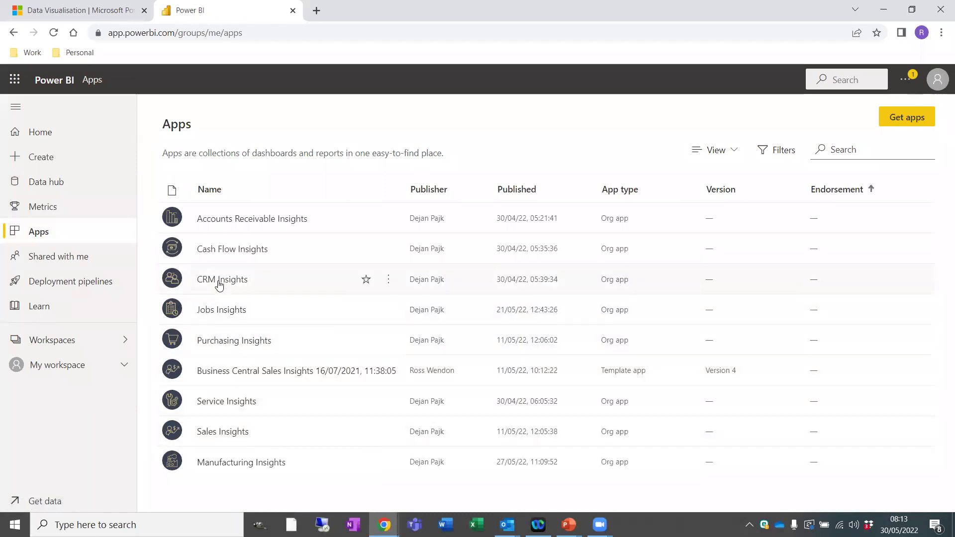
left_click(263, 224)
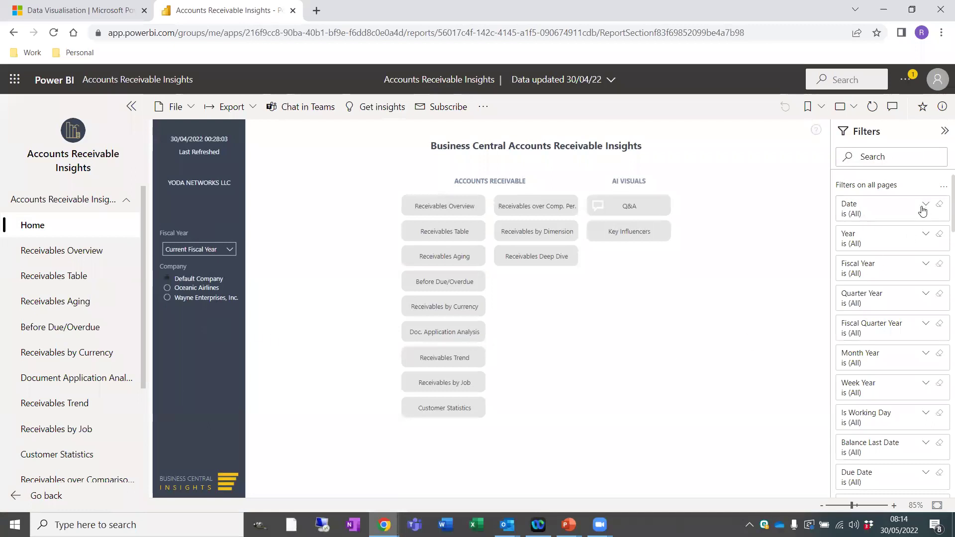
scroll(895, 311, "down", 7)
scroll(894, 311, "up", 7)
left_click(458, 207)
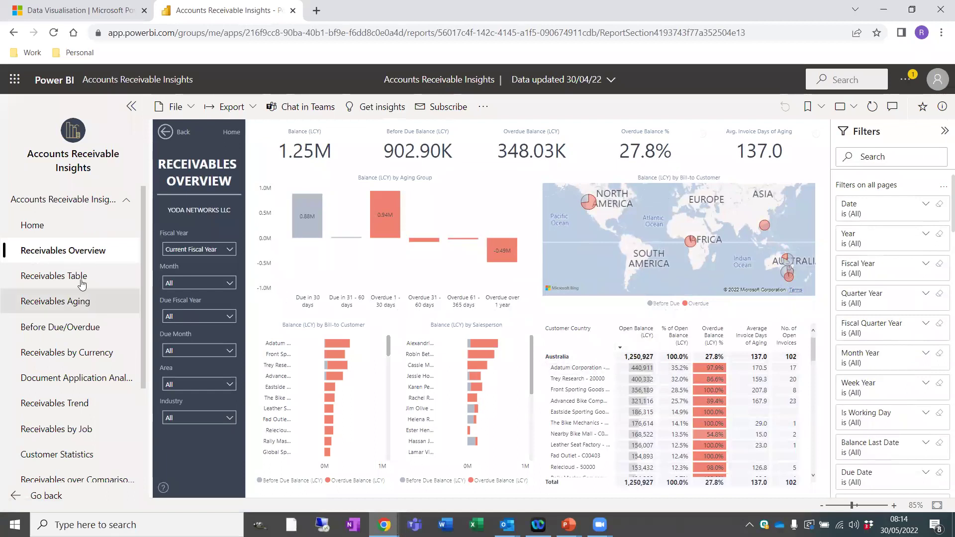
Go back to the Apps list and open the Sales Overview page of the Sales Insights app
left_click(40, 496)
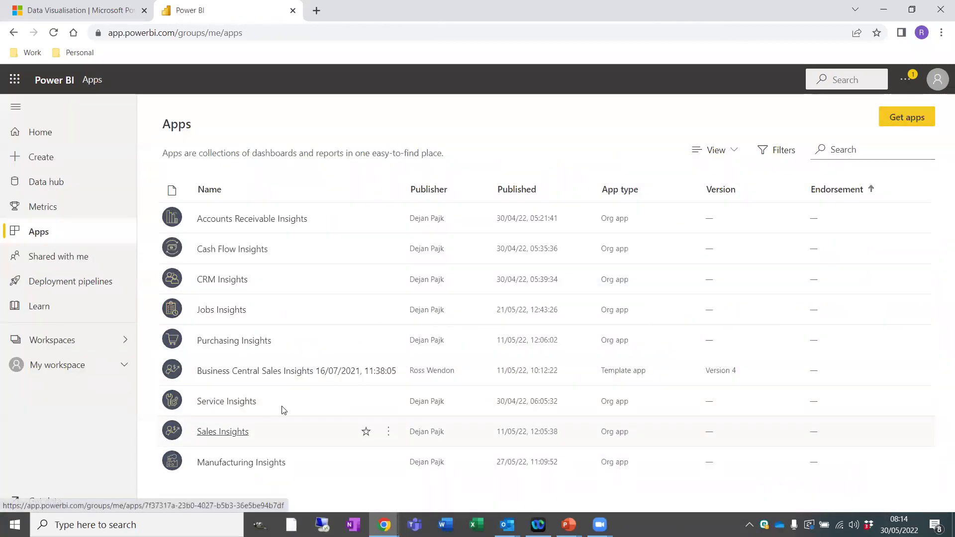
left_click(283, 420)
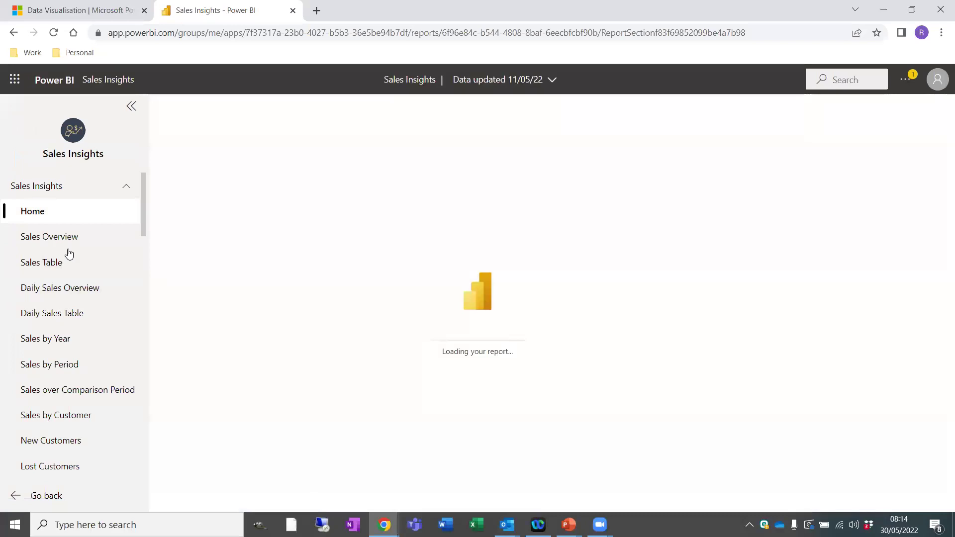
left_click(55, 236)
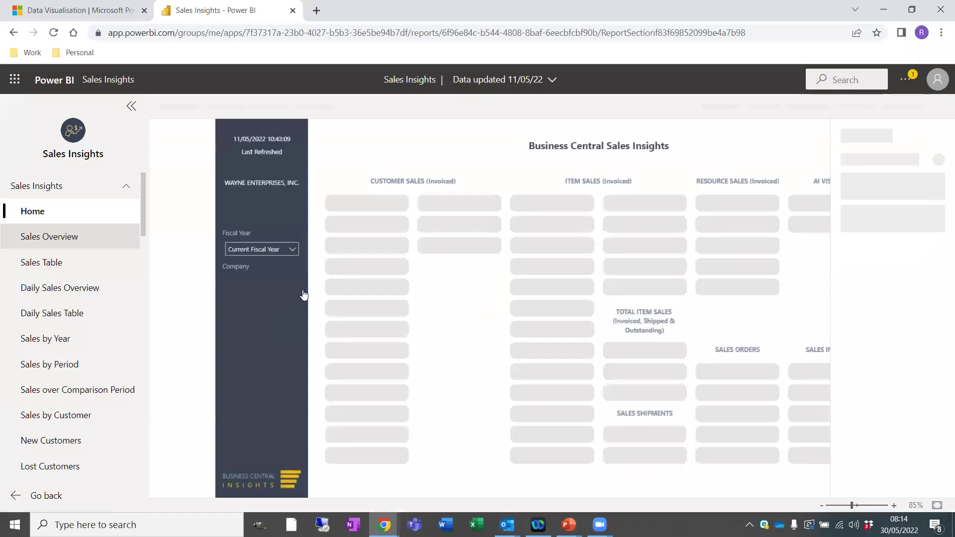
left_click(341, 209)
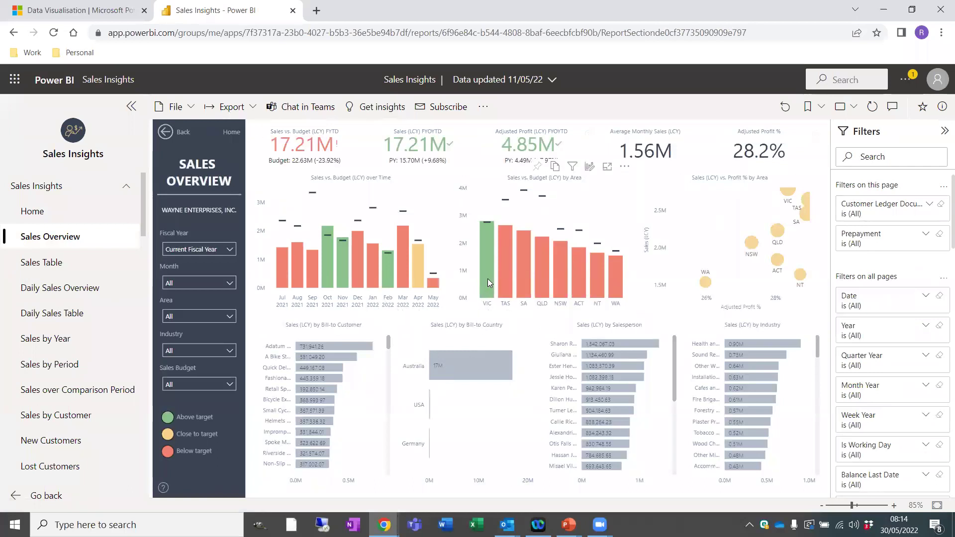
Drill through from the VIC bar in the Sales vs. Budget by Area chart to Customer Ledger Entries and look through the entries
right_click(487, 279)
mouse_move(505, 331)
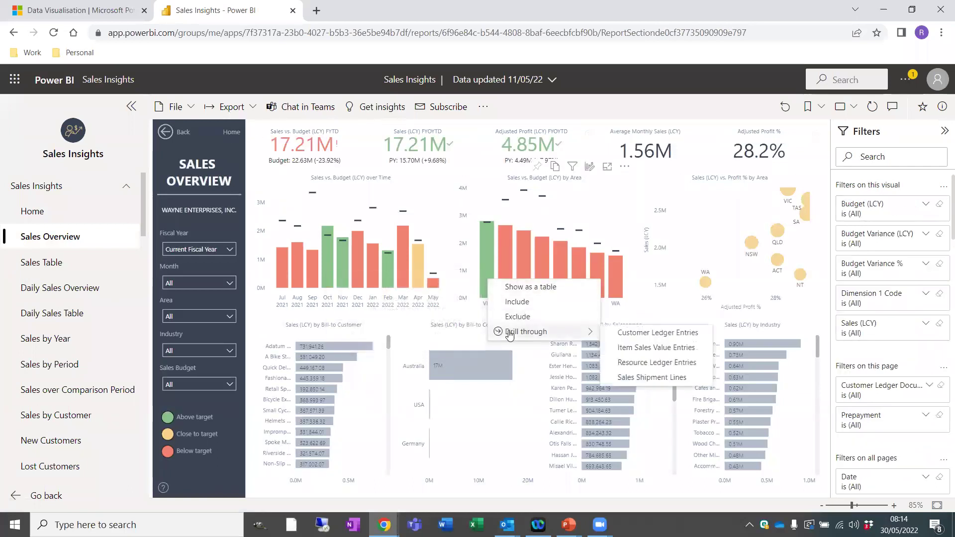
left_click(631, 335)
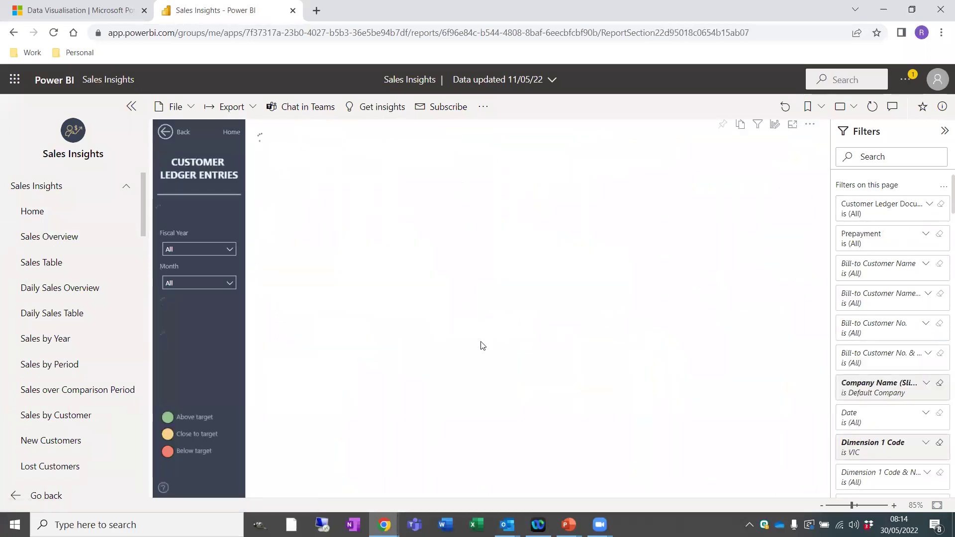
scroll(467, 340, "down", 5)
scroll(467, 340, "up", 5)
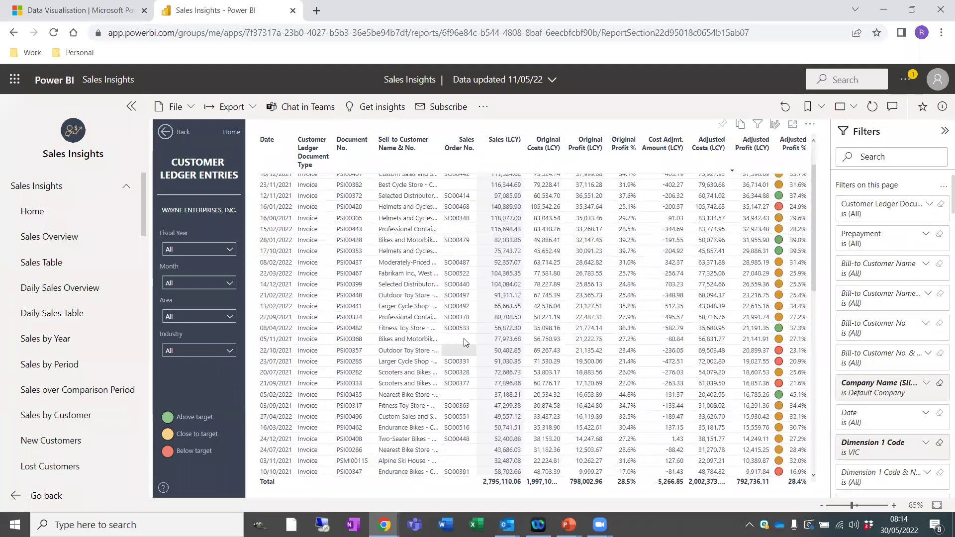
left_click(483, 106)
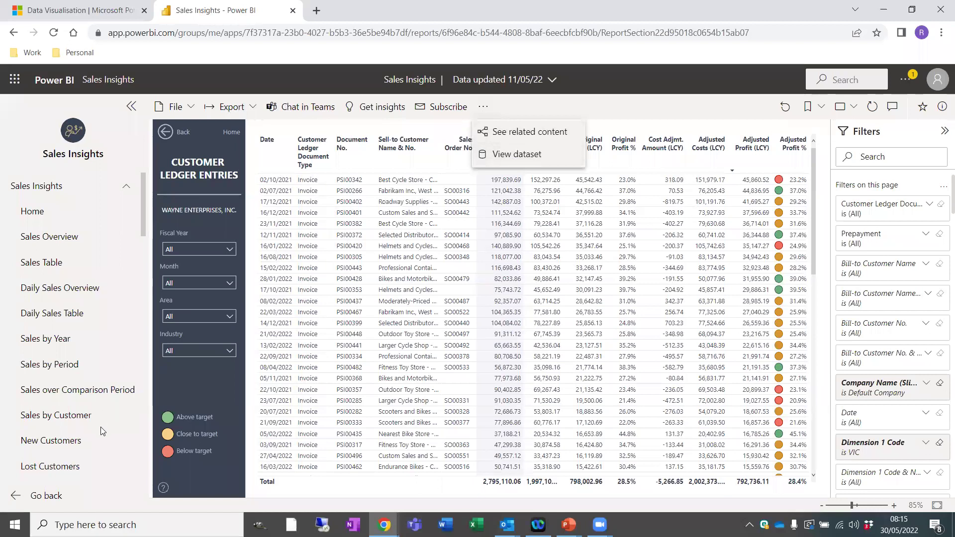
left_click(54, 498)
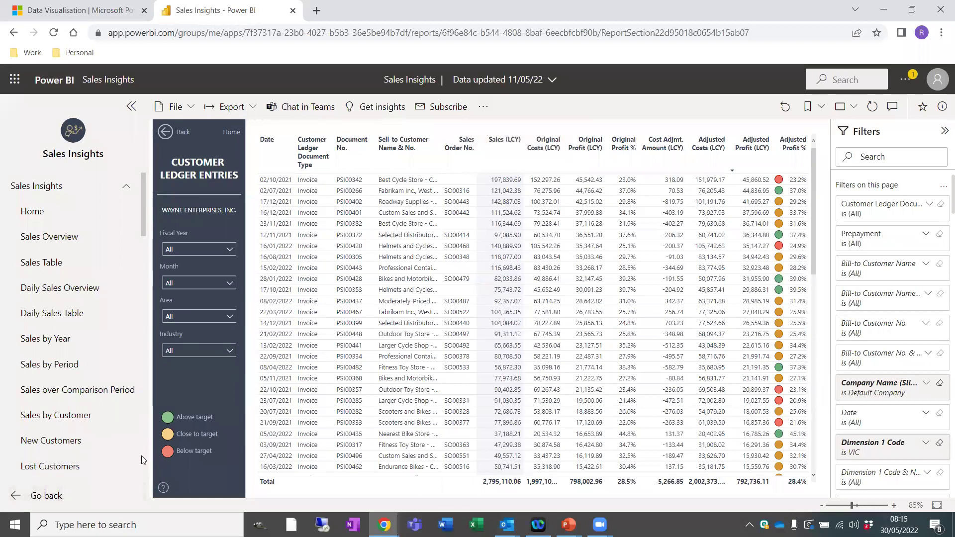
Reopen the Sales Insights app from the Apps list and show all suggested questions on its Q&A page
left_click(28, 497)
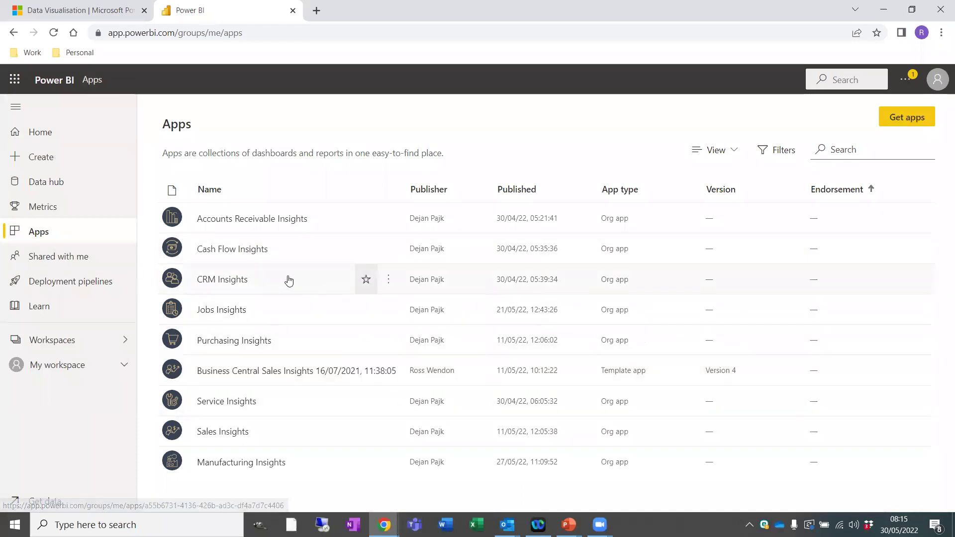
left_click(225, 431)
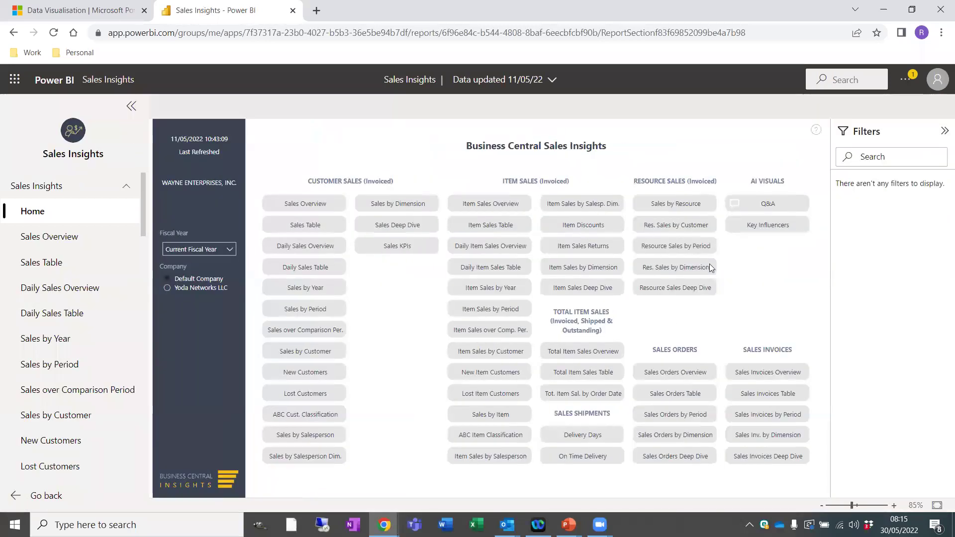
left_click(770, 207)
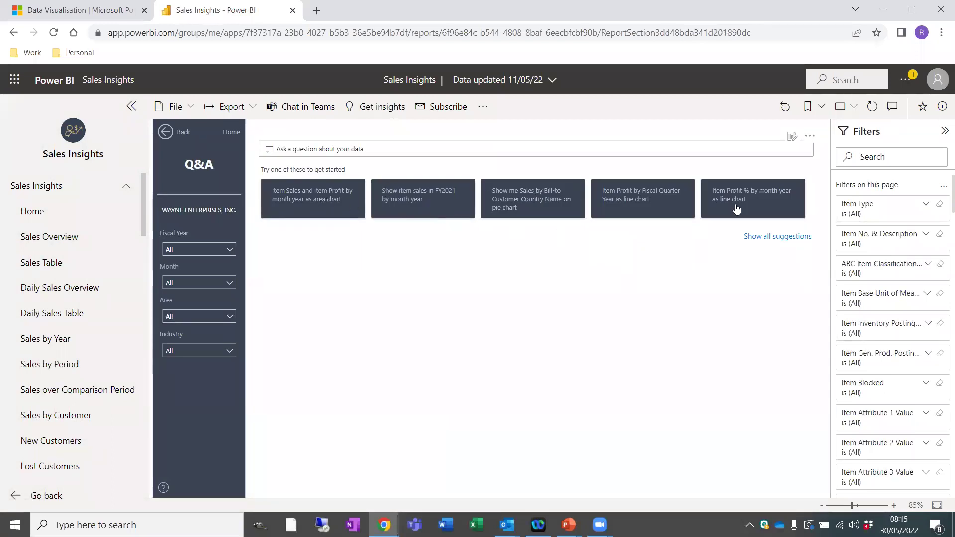
left_click(783, 237)
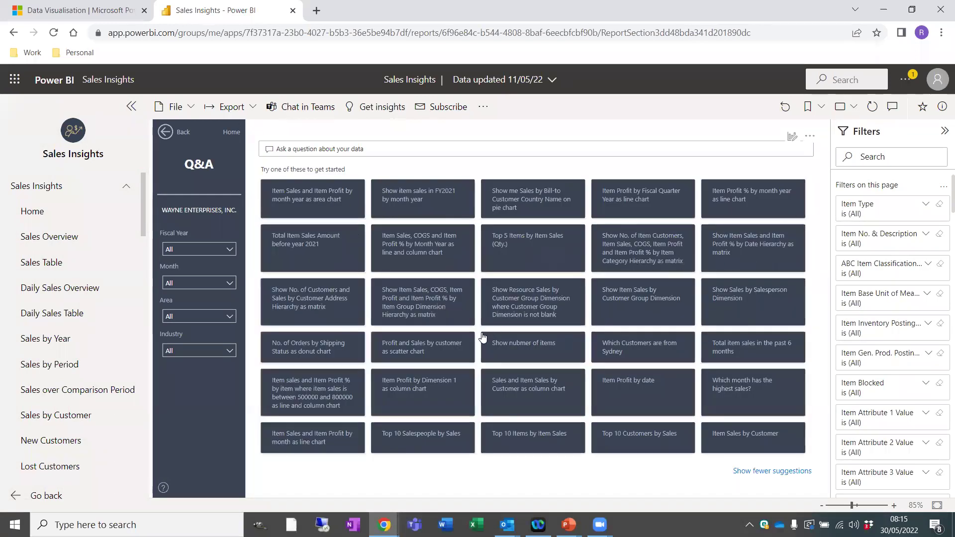
Ask the Q&A visual for "sales by customer by month and by item" and accept the reworded query "sales by customer by month by item"
left_click(372, 145)
type("sales by customer by month")
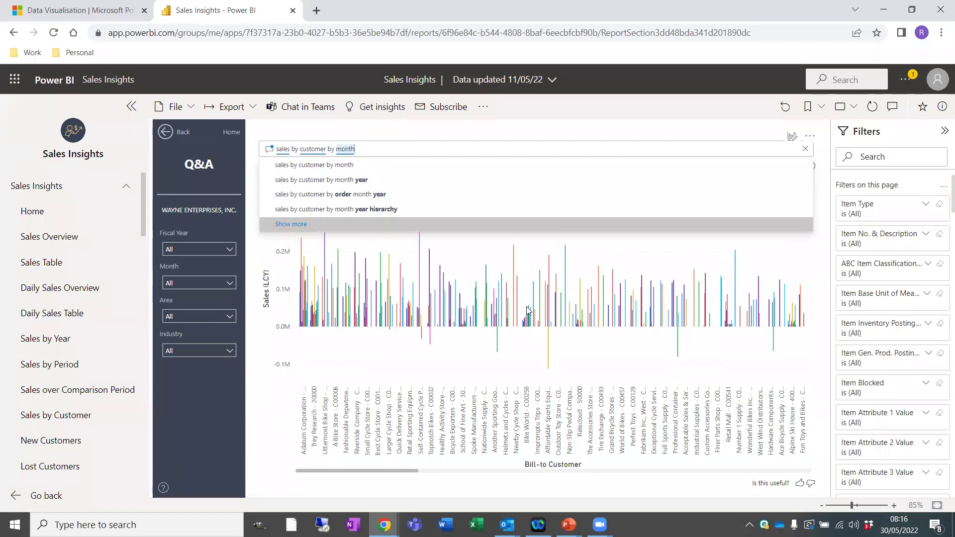
type("and by item")
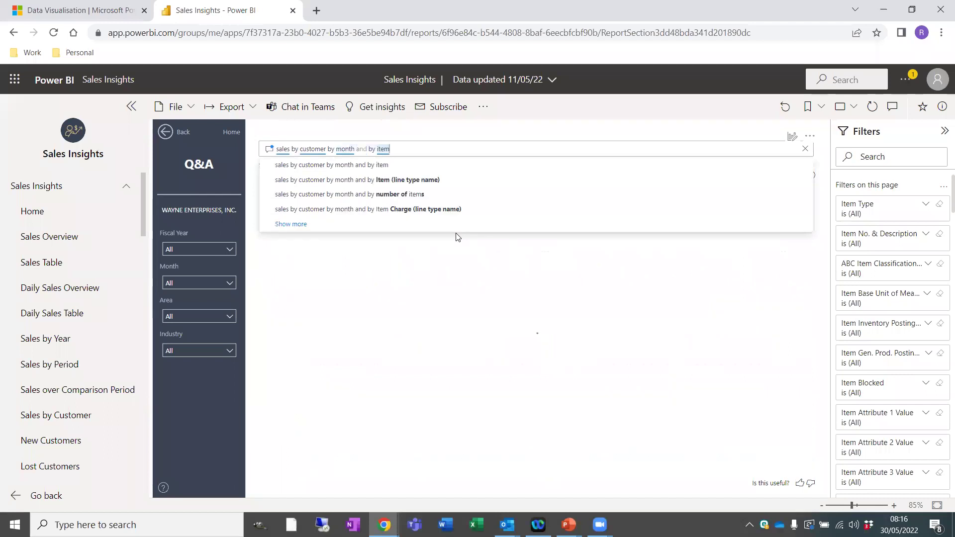
key("Return")
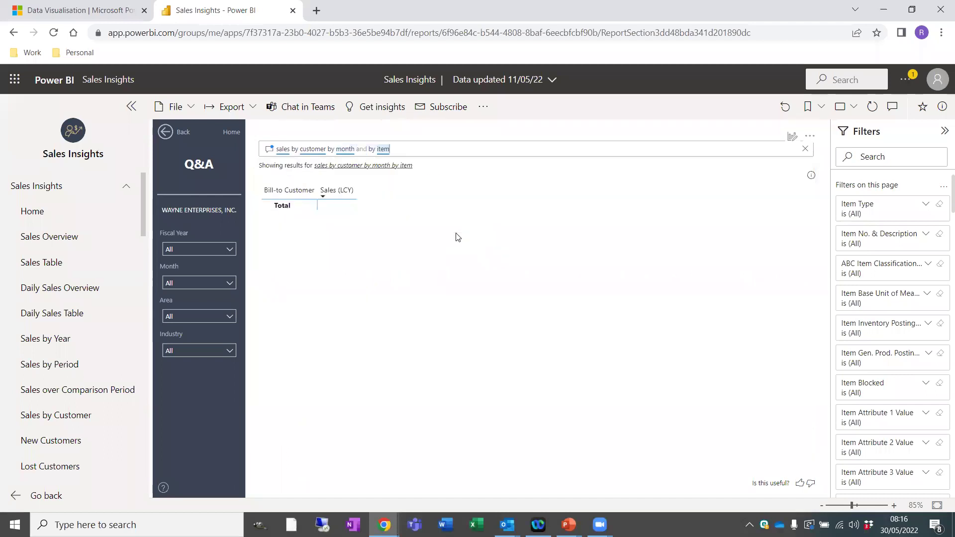
left_click(389, 166)
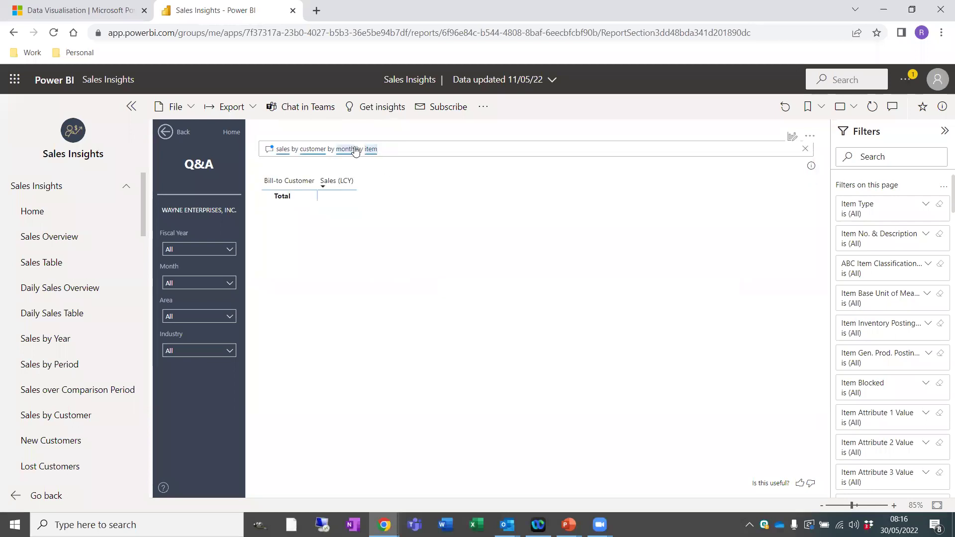
Remove the item breakdown from the Q&A question and limit it to "sales by customer by month fy 2021"
left_click_drag(356, 149, 413, 146)
key("BackSpace")
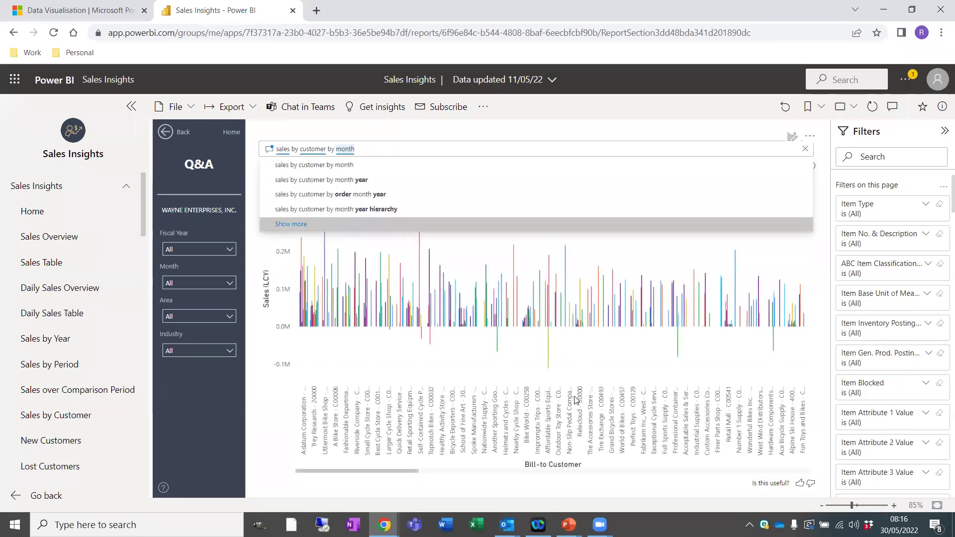
left_click(411, 470)
left_click_drag(423, 470, 342, 455)
left_click(390, 150)
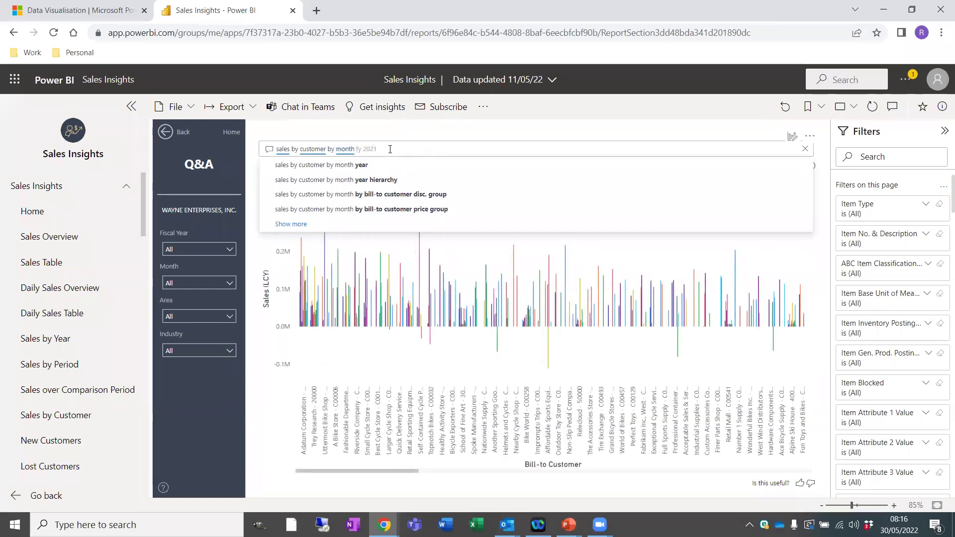
left_click(376, 168)
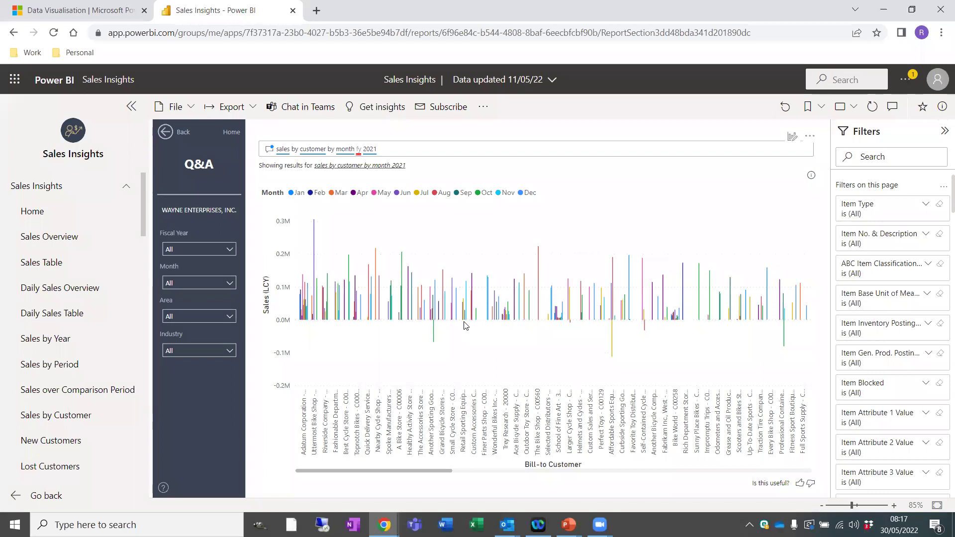
Switch to the Chrome window showing the Row-Level Security (RLS) page of the Business Central Insights website
key("alt+Tab")
key("alt+Tab")
key("alt+Tab")
key("alt+Tab")
key("alt+Tab")
key("alt+Tab")
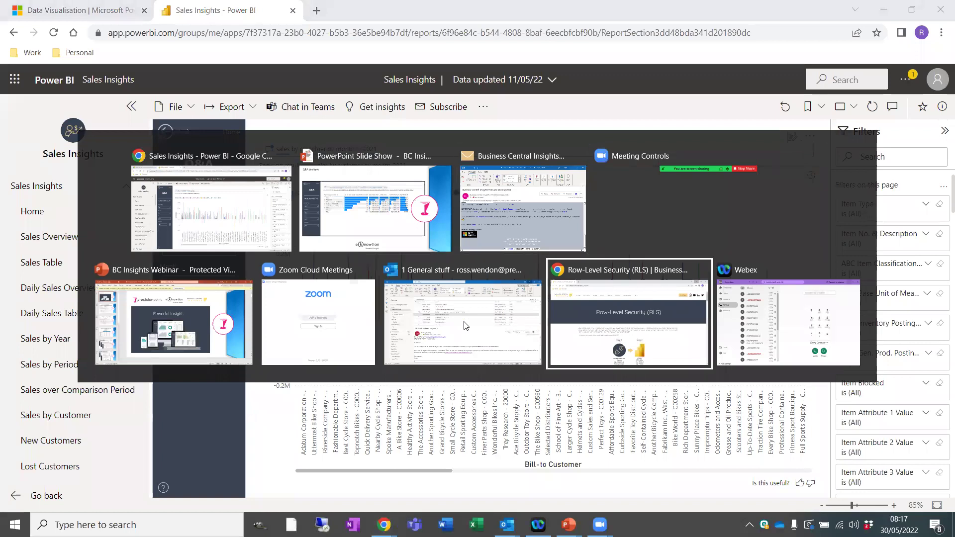
left_click(597, 322)
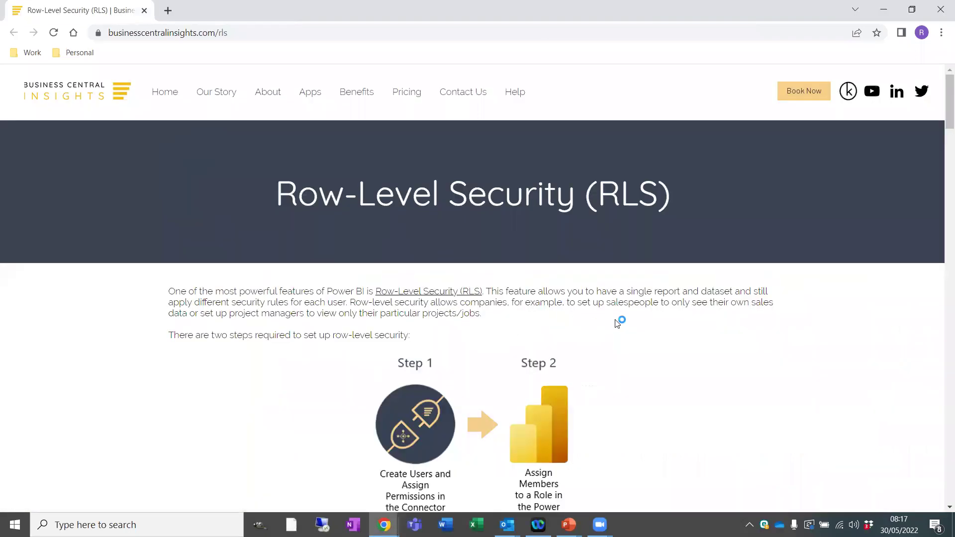
Read the RLS overview and Step 1 on creating Power BI users and assigning roles and permissions in the Connector app
scroll(617, 323, "down", 1)
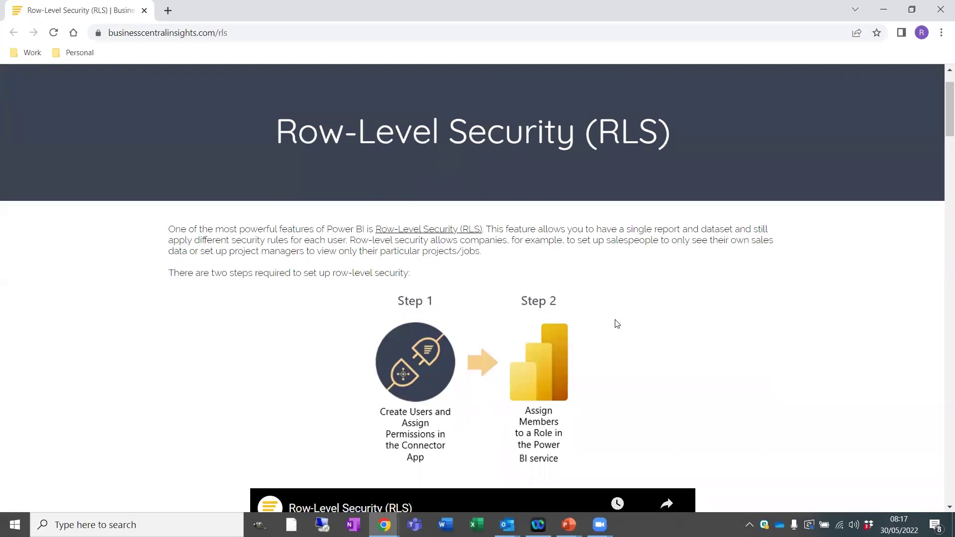
scroll(617, 324, "down", 1)
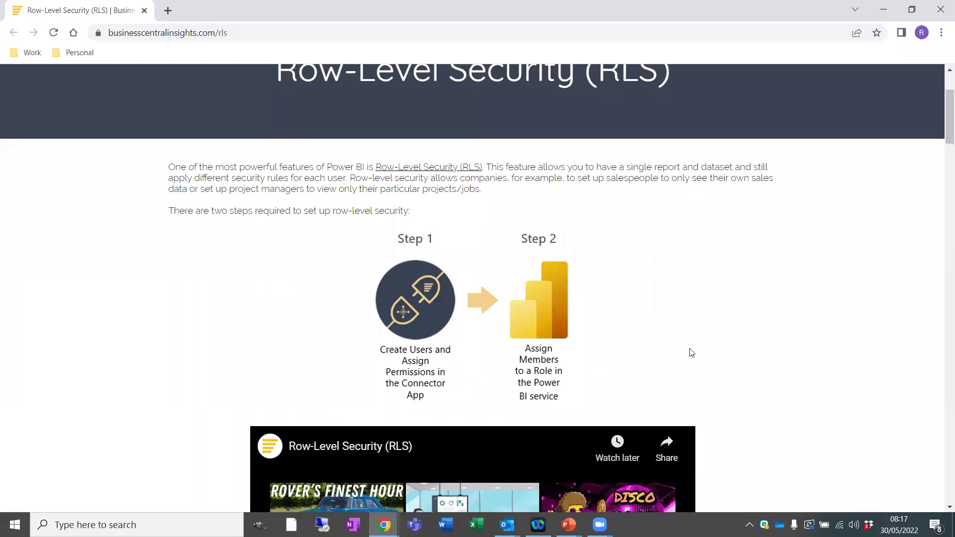
scroll(716, 347, "down", 1)
scroll(805, 333, "down", 7)
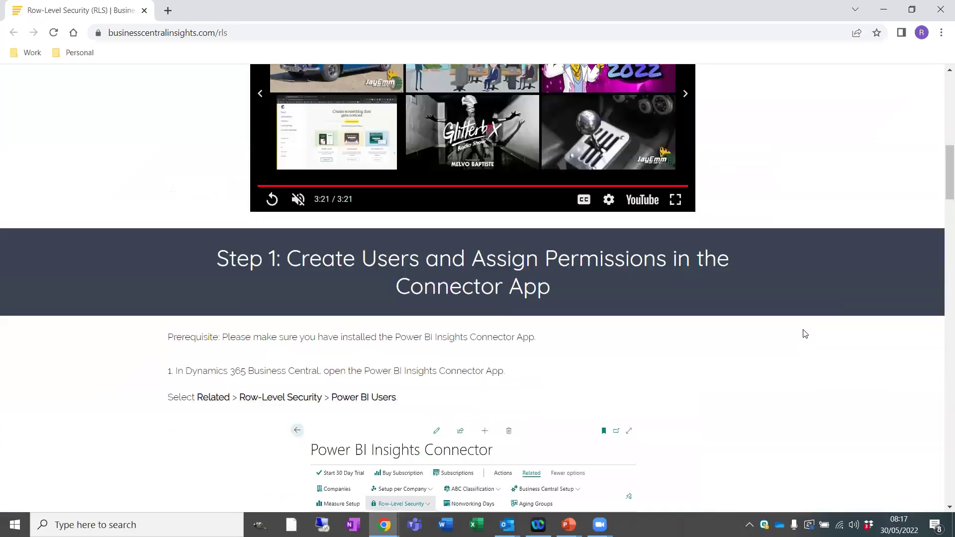
scroll(505, 332, "down", 3)
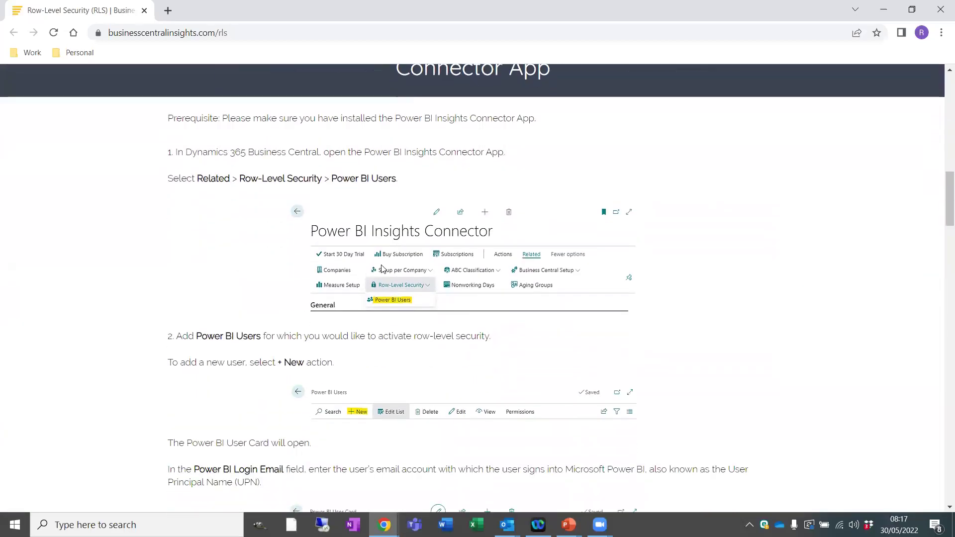
scroll(395, 323, "down", 5)
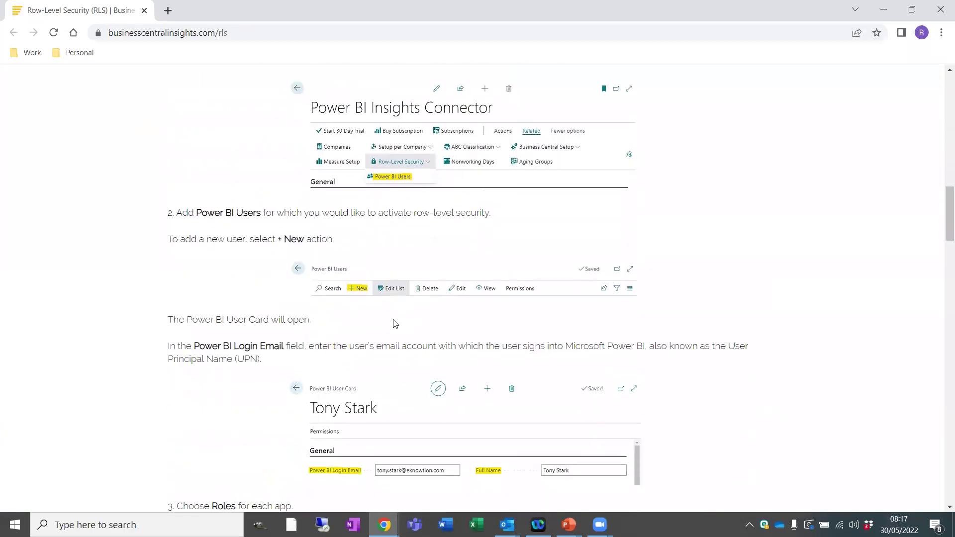
scroll(412, 301, "down", 5)
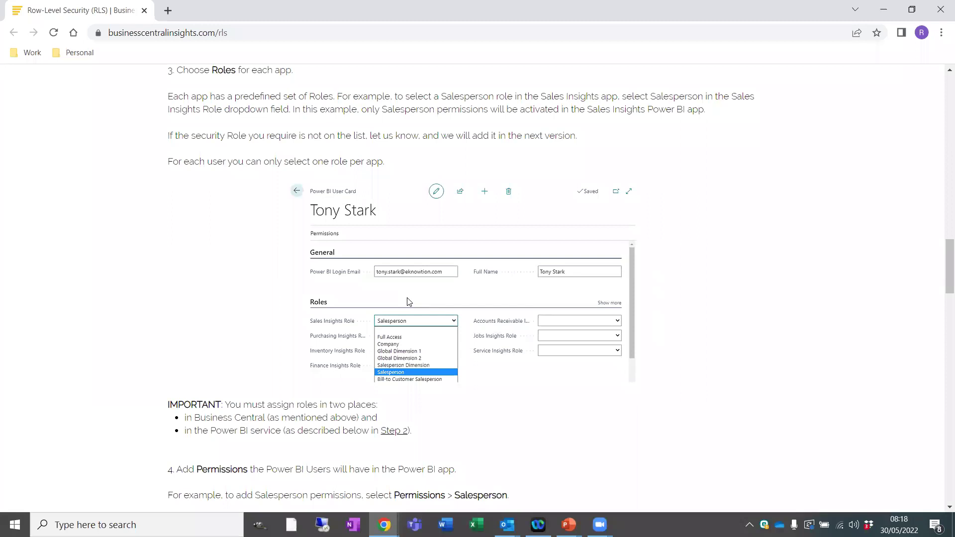
scroll(721, 315, "down", 2)
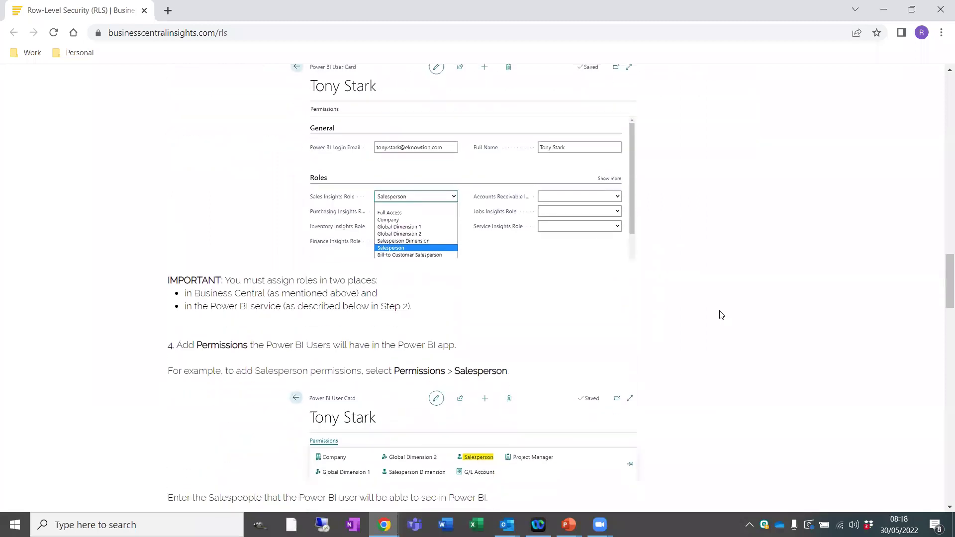
scroll(722, 315, "down", 5)
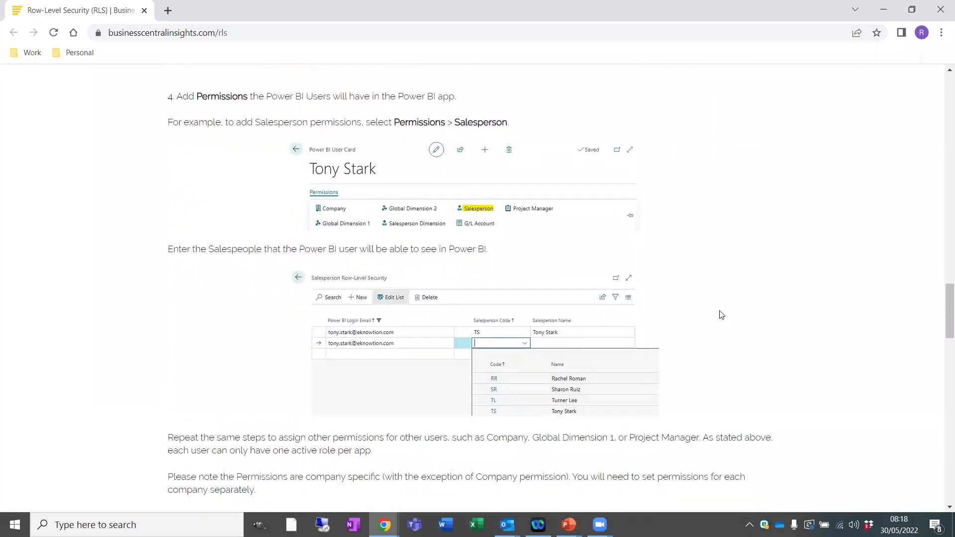
scroll(721, 315, "down", 2)
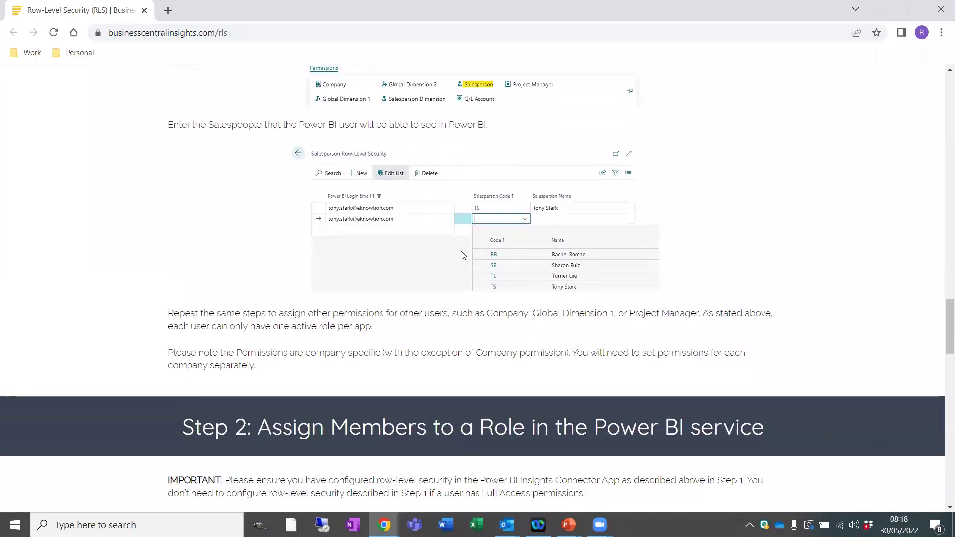
scroll(463, 254, "up", 5)
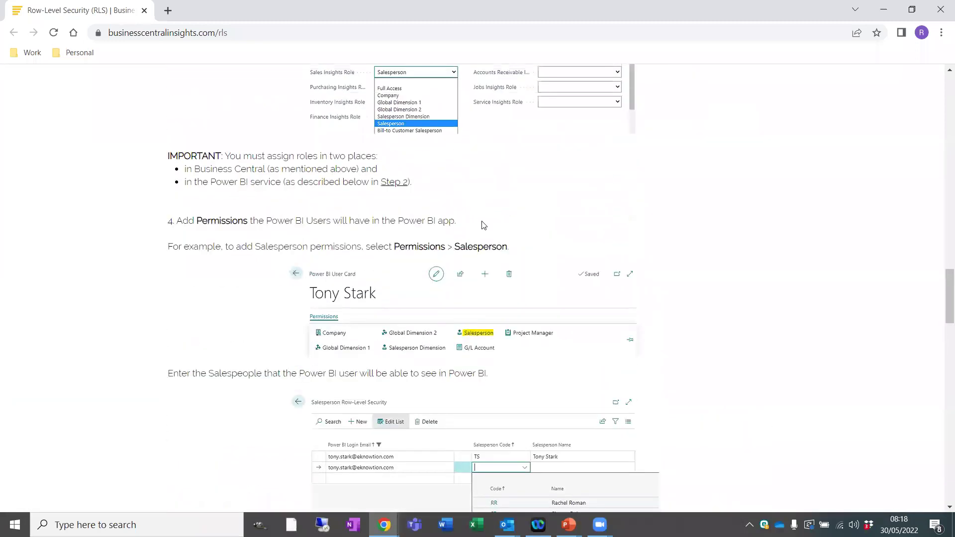
Read Step 2 on assigning members to a role in the Power BI service, then return to the Step 1 instructions
scroll(482, 225, "down", 15)
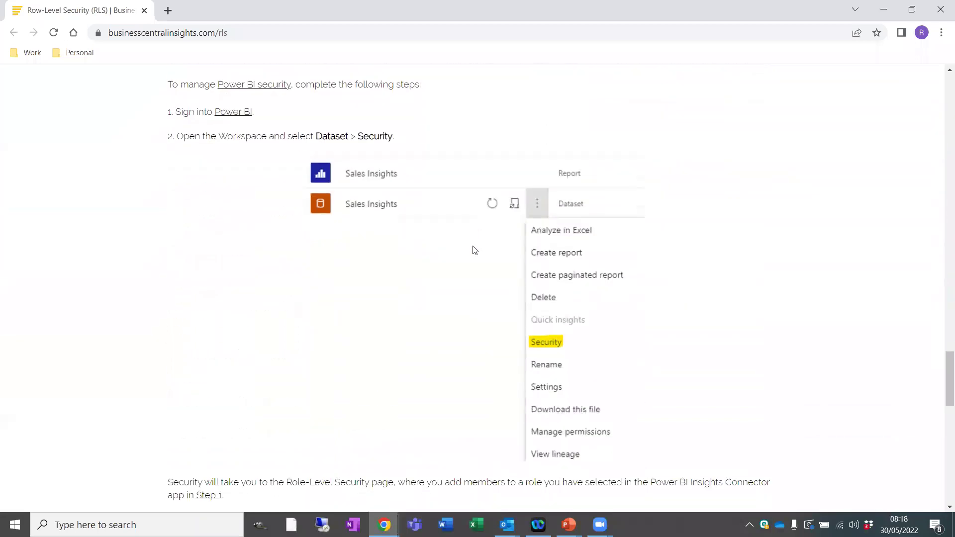
scroll(473, 251, "down", 2)
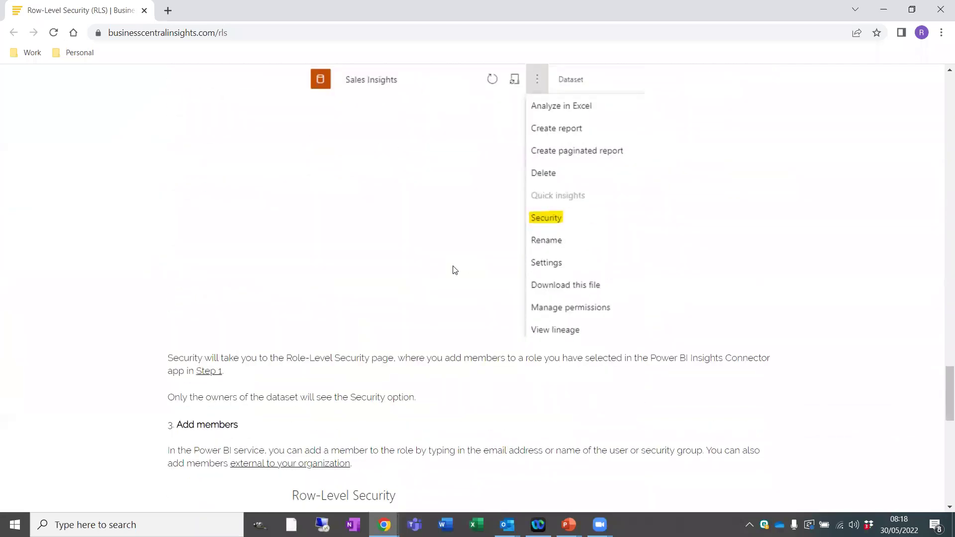
scroll(454, 269, "down", 6)
scroll(449, 265, "down", 6)
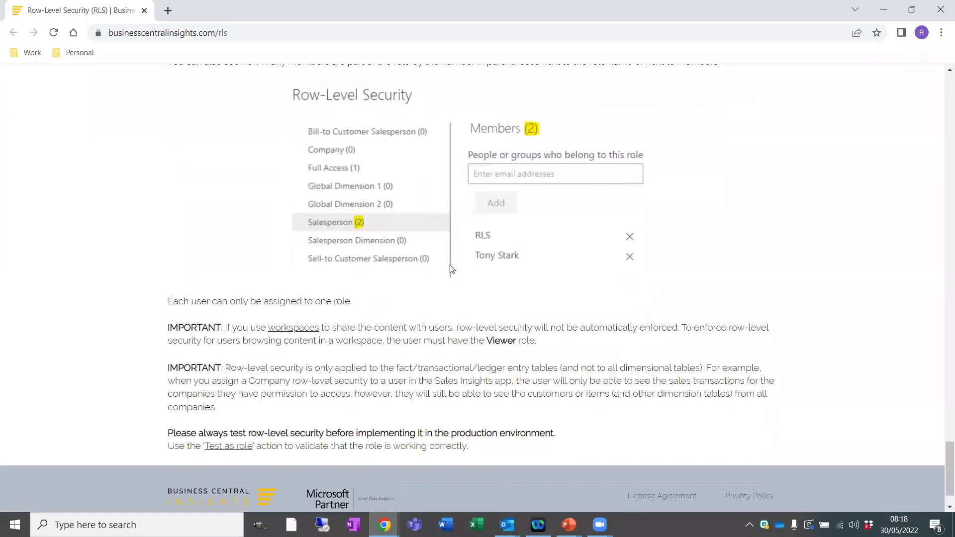
scroll(530, 297, "up", 20)
scroll(532, 296, "up", 15)
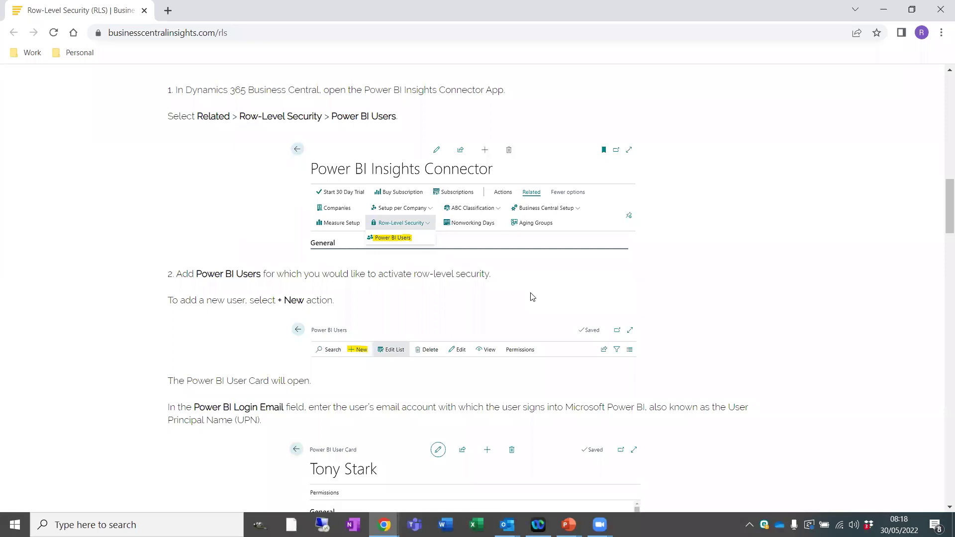
Switch to the PowerPoint slide show and advance from the Q&A example to the "Simplicity Delivered..." free trial slide
key("alt+Tab")
key("alt+Tab")
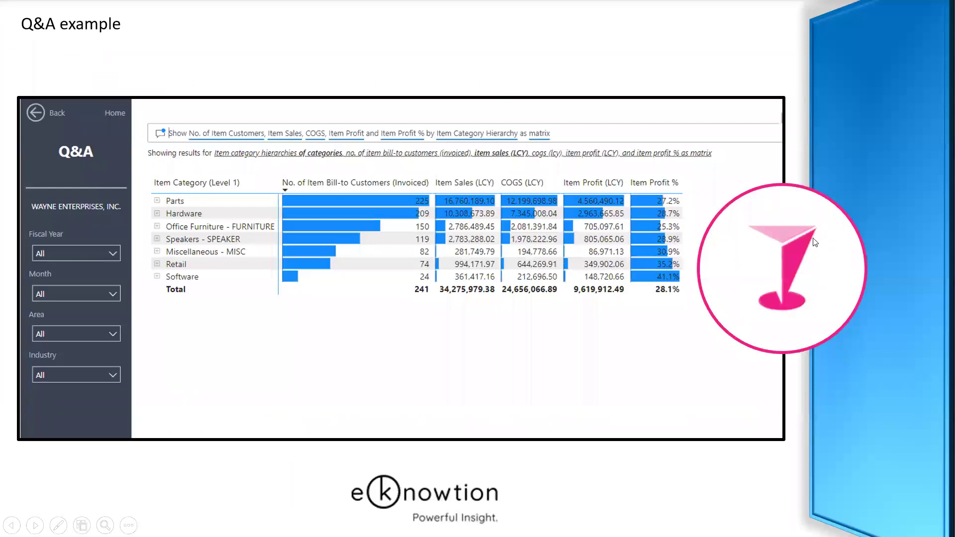
left_click(827, 169)
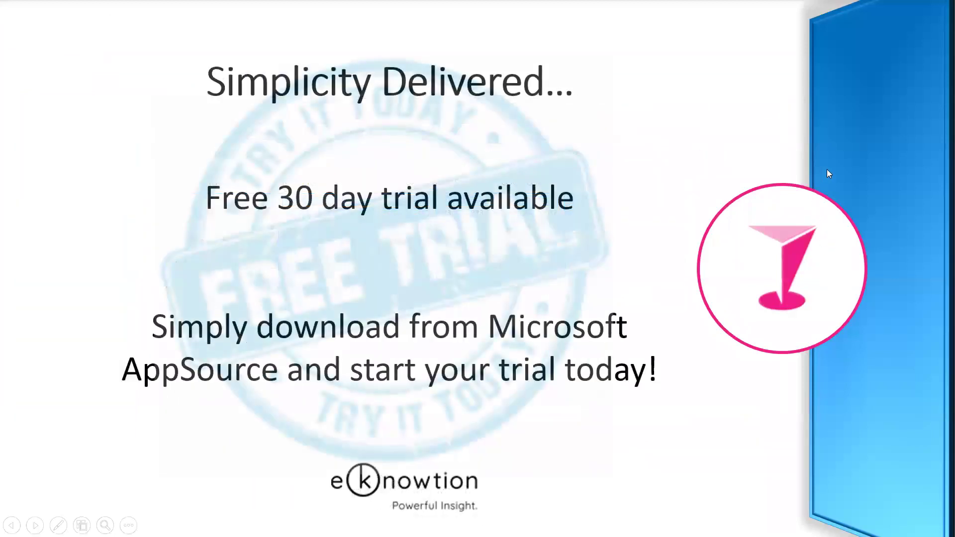